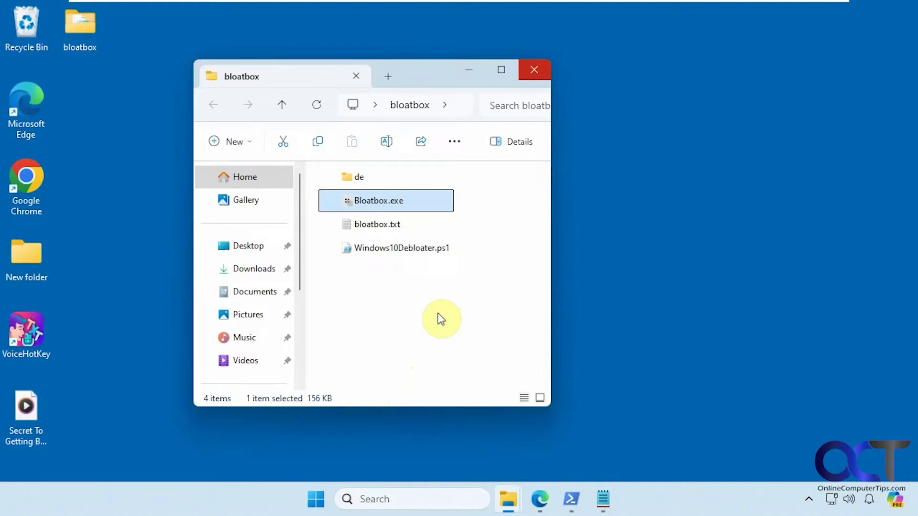
Look through the Start menu's full list of installed apps
{"action": "left_click", "coordinate": [309, 500]}
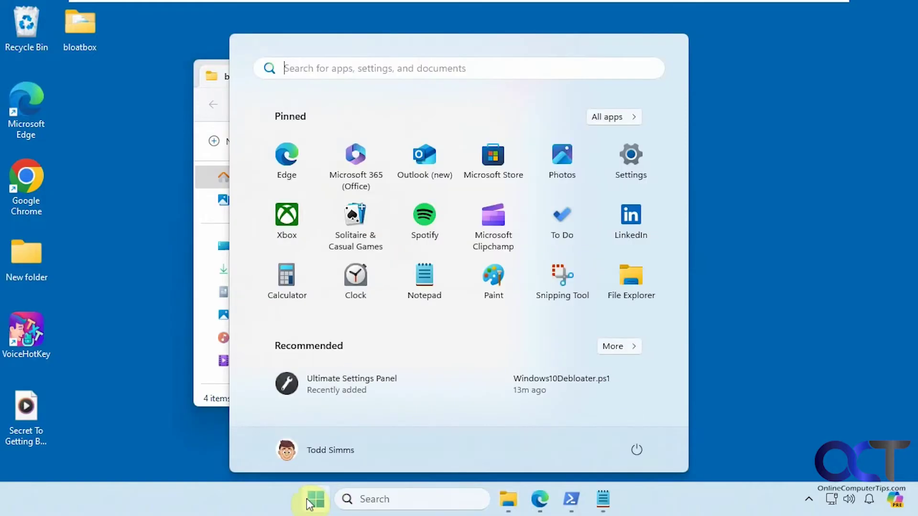
{"action": "left_click", "coordinate": [622, 121]}
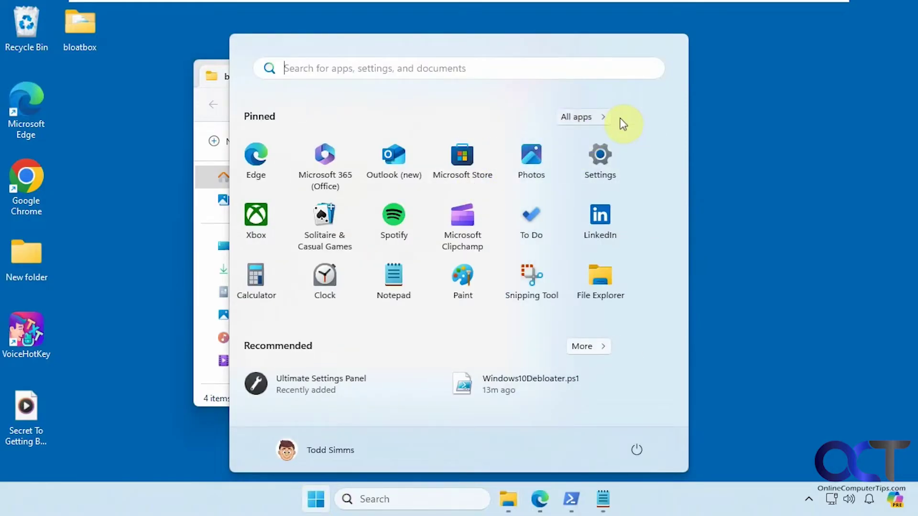
{"action": "scroll", "coordinate": [492, 237], "scroll_direction": "down", "scroll_amount": 4}
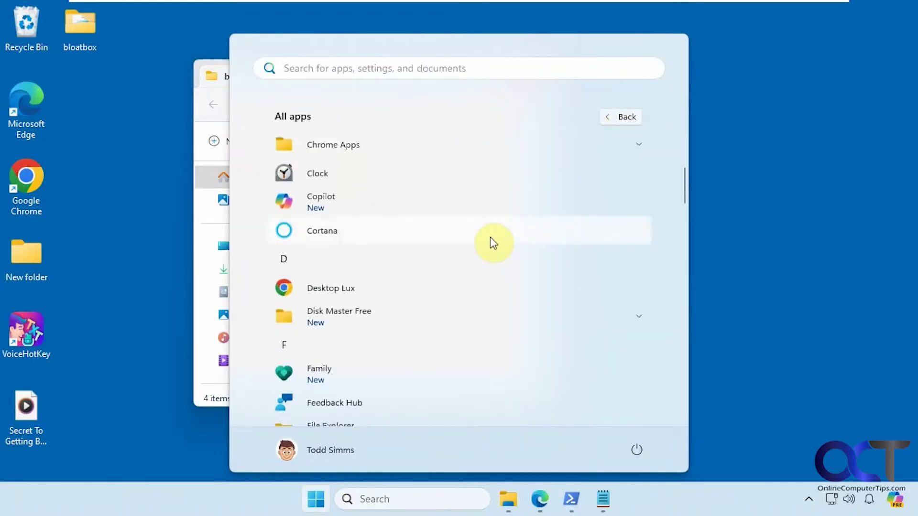
{"action": "scroll", "coordinate": [492, 239], "scroll_direction": "down", "scroll_amount": 6}
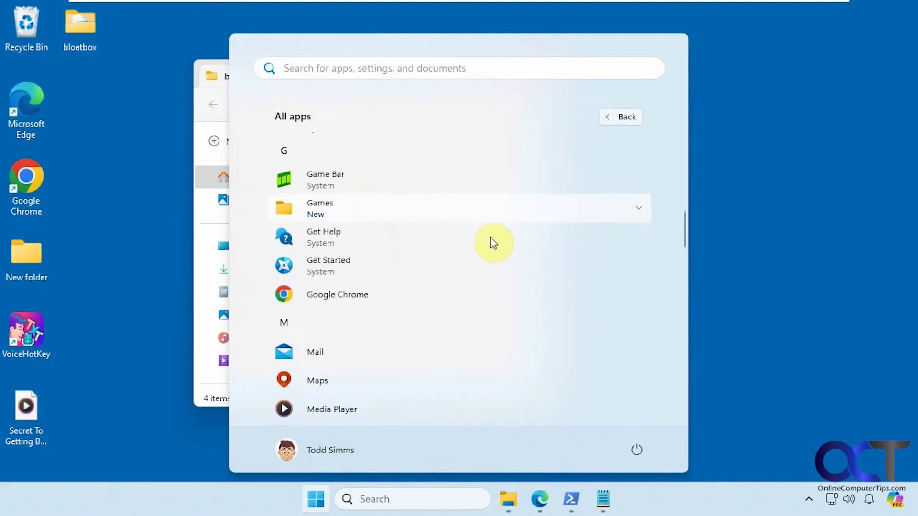
{"action": "scroll", "coordinate": [490, 237], "scroll_direction": "down", "scroll_amount": 4}
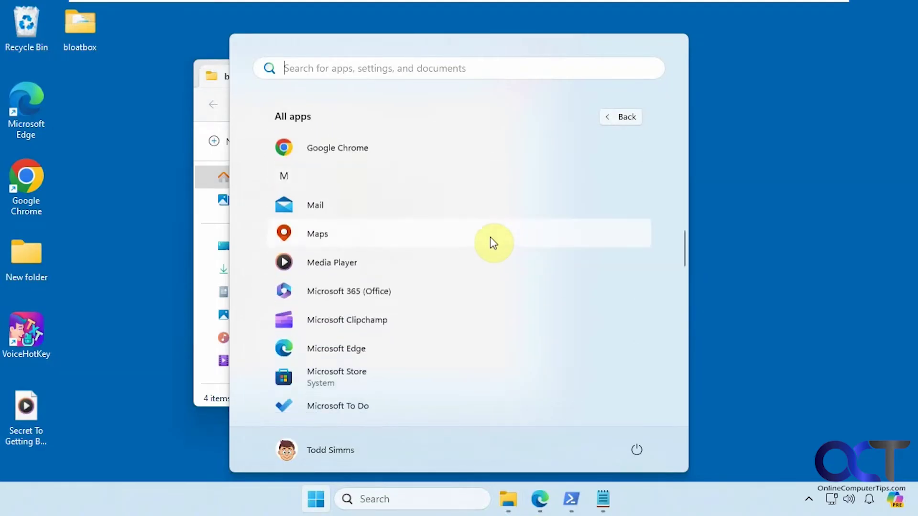
{"action": "scroll", "coordinate": [492, 242], "scroll_direction": "down", "scroll_amount": 4}
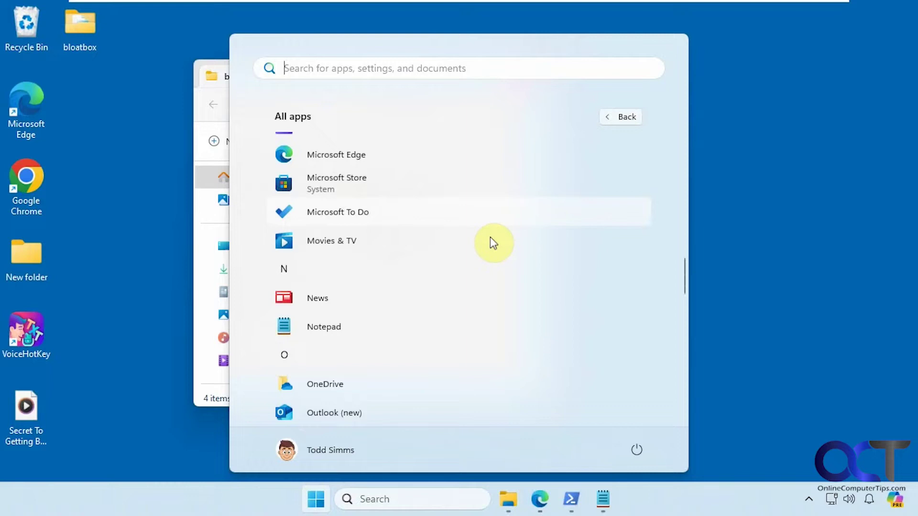
{"action": "scroll", "coordinate": [491, 238], "scroll_direction": "down", "scroll_amount": 5}
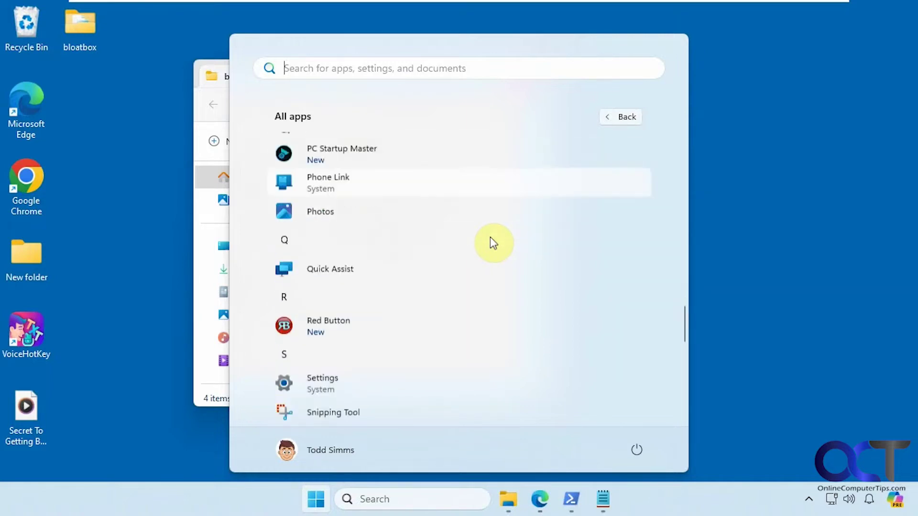
{"action": "scroll", "coordinate": [493, 243], "scroll_direction": "down", "scroll_amount": 5}
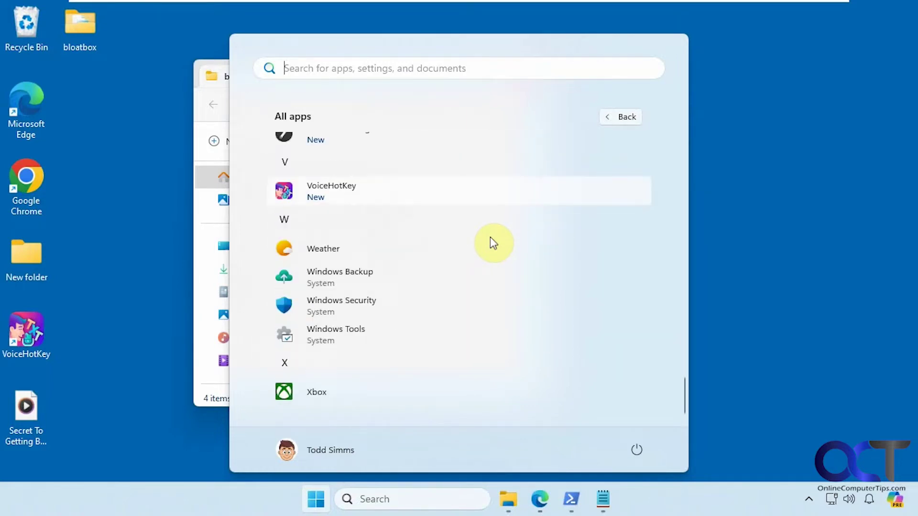
Close the Start menu and run Bloatbox.exe from the bloatbox folder
{"action": "left_click", "coordinate": [831, 237]}
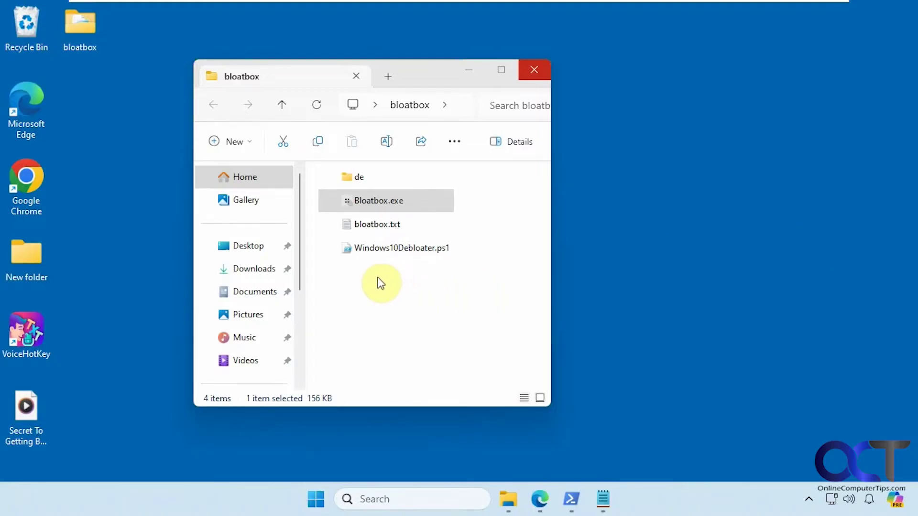
{"action": "left_click", "coordinate": [377, 205]}
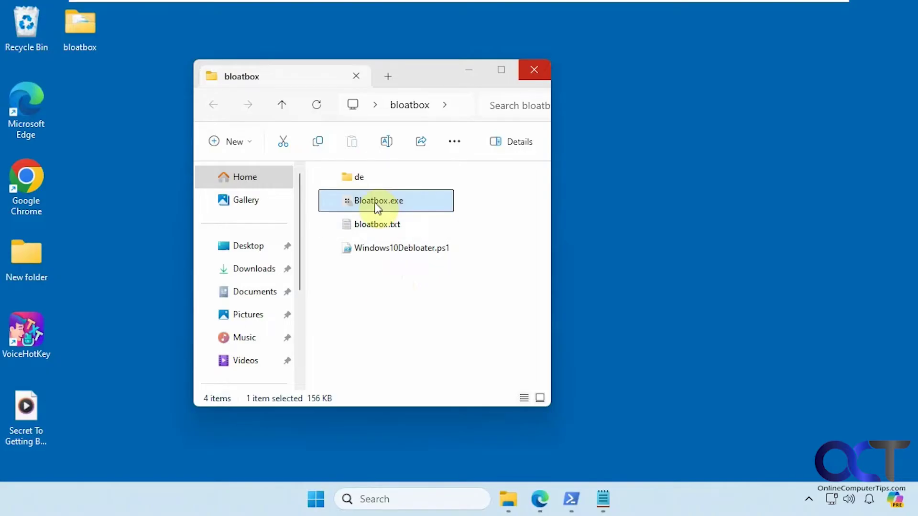
{"action": "double_click", "coordinate": [378, 202]}
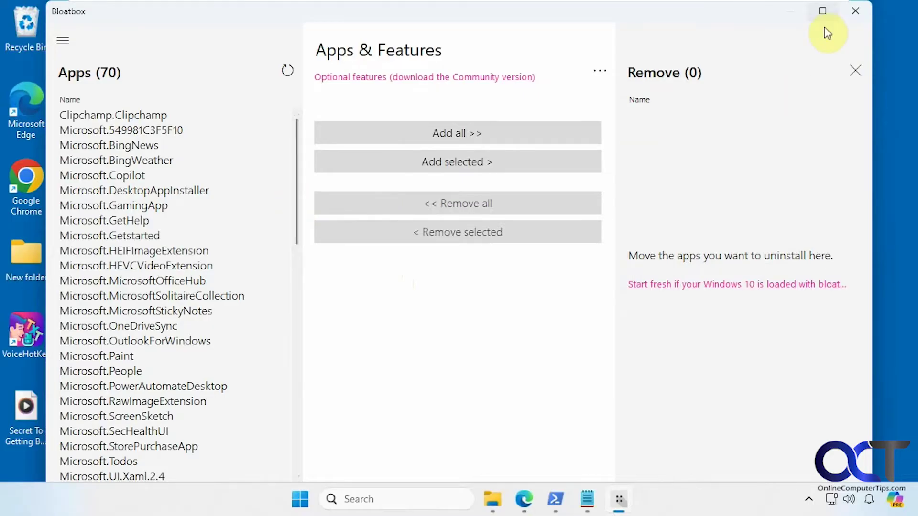
Maximize Bloatbox and scroll the 70 apps from Clipchamp.Clipchamp down to NcsiUwpApp
{"action": "left_click", "coordinate": [823, 11]}
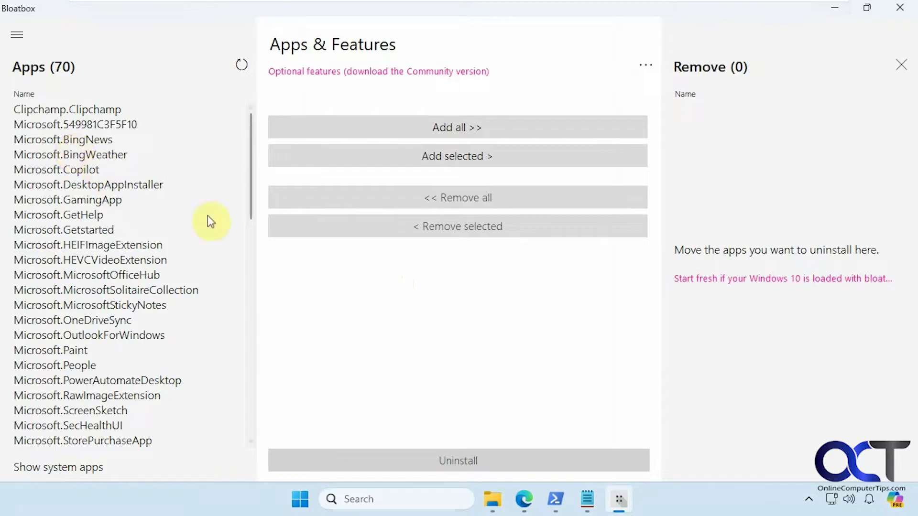
{"action": "left_click_drag", "start_coordinate": [253, 207], "coordinate": [244, 424]}
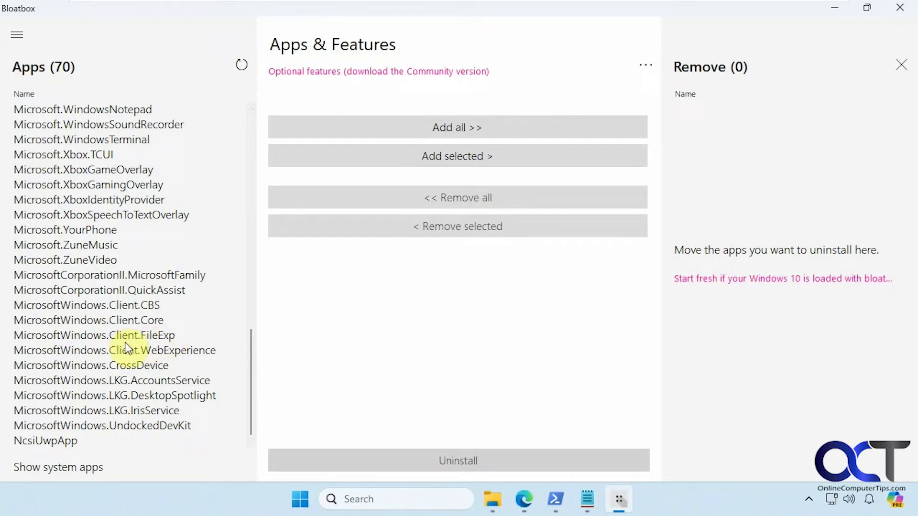
Turn on Show system apps and accept the disclaimer, raising the Apps count to 107
{"action": "left_click", "coordinate": [78, 467]}
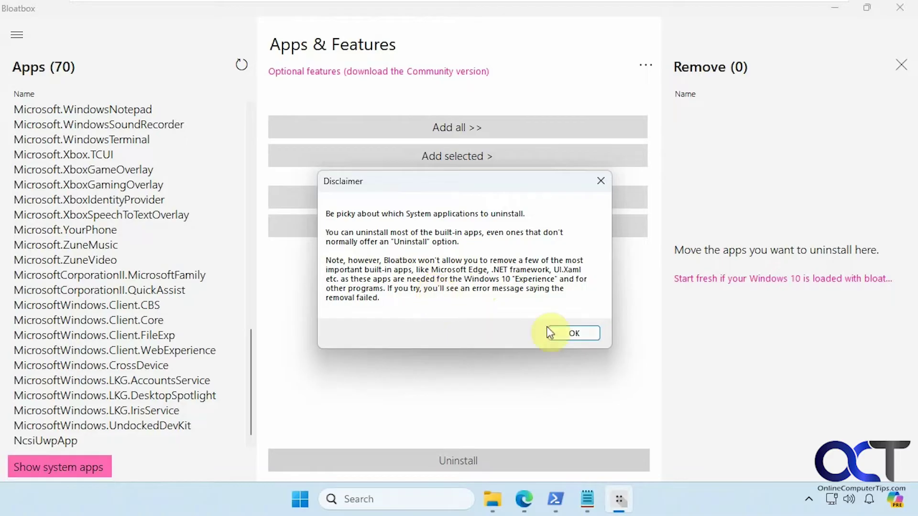
{"action": "left_click", "coordinate": [574, 333]}
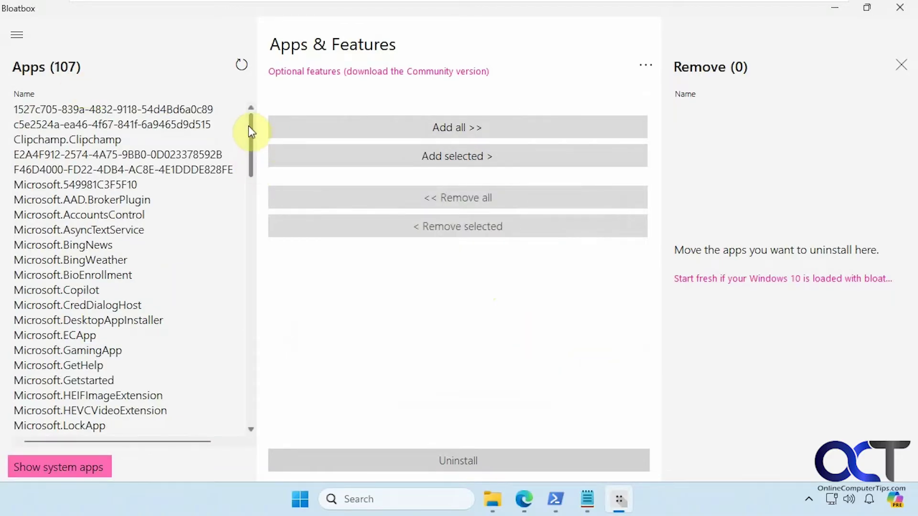
Add Clipchamp.Clipchamp and Microsoft.Todos to the Remove list
{"action": "scroll", "coordinate": [251, 133], "scroll_direction": "down", "scroll_amount": 15}
{"action": "left_click_drag", "start_coordinate": [260, 287], "coordinate": [256, 391]}
{"action": "scroll", "coordinate": [253, 391], "scroll_direction": "up", "scroll_amount": 20}
{"action": "left_click", "coordinate": [101, 138]}
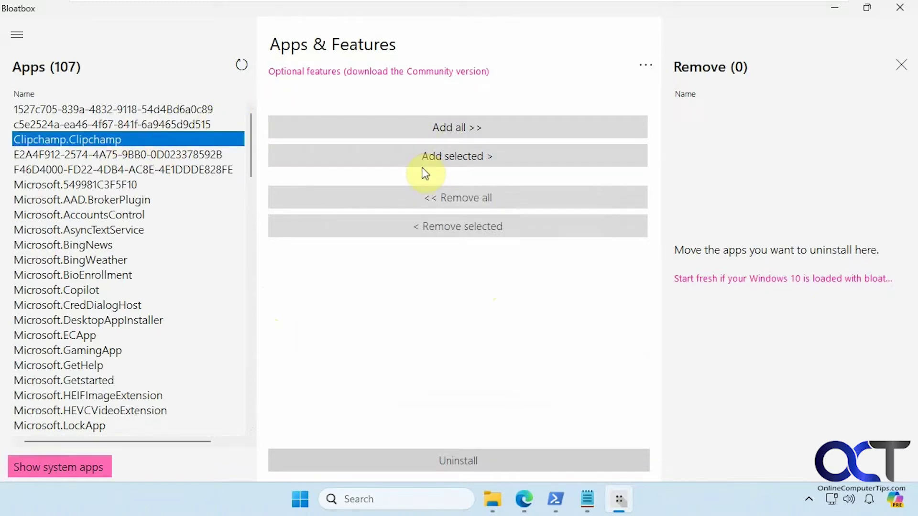
{"action": "left_click", "coordinate": [430, 158]}
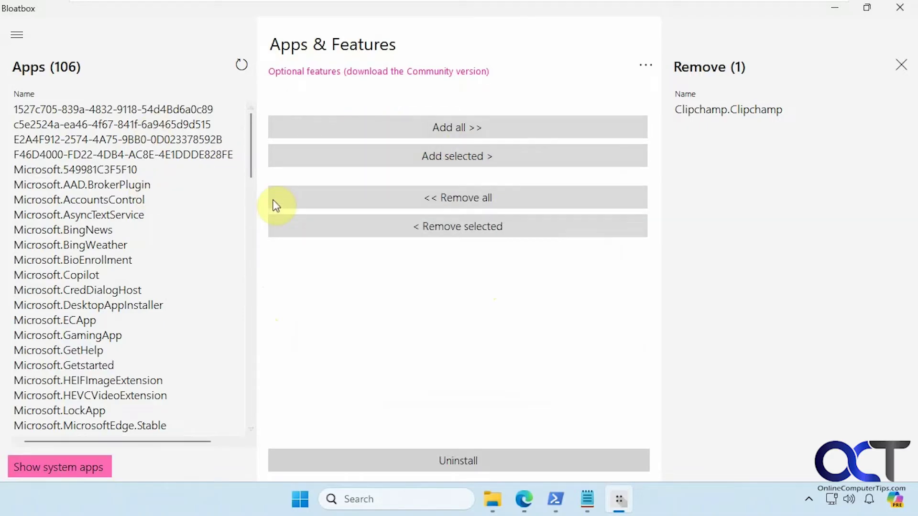
{"action": "scroll", "coordinate": [252, 185], "scroll_direction": "down", "scroll_amount": 5}
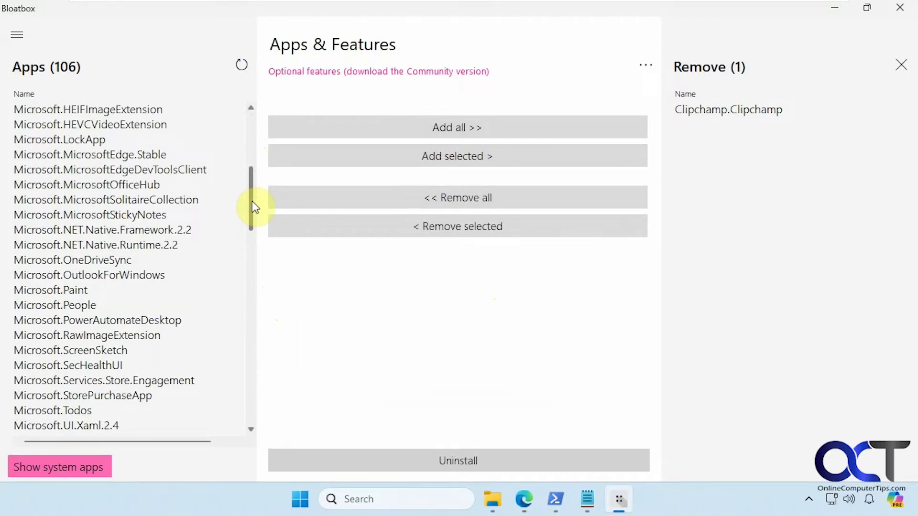
{"action": "left_click", "coordinate": [75, 411]}
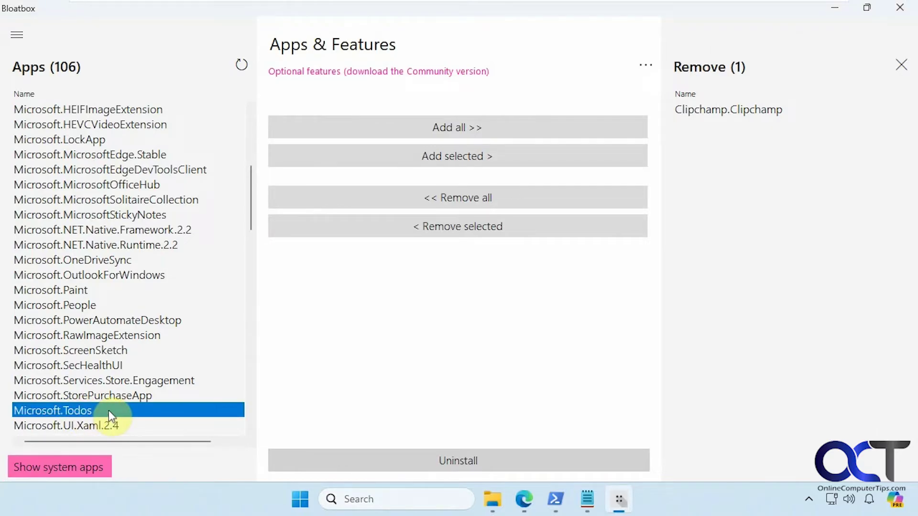
{"action": "left_click", "coordinate": [450, 158]}
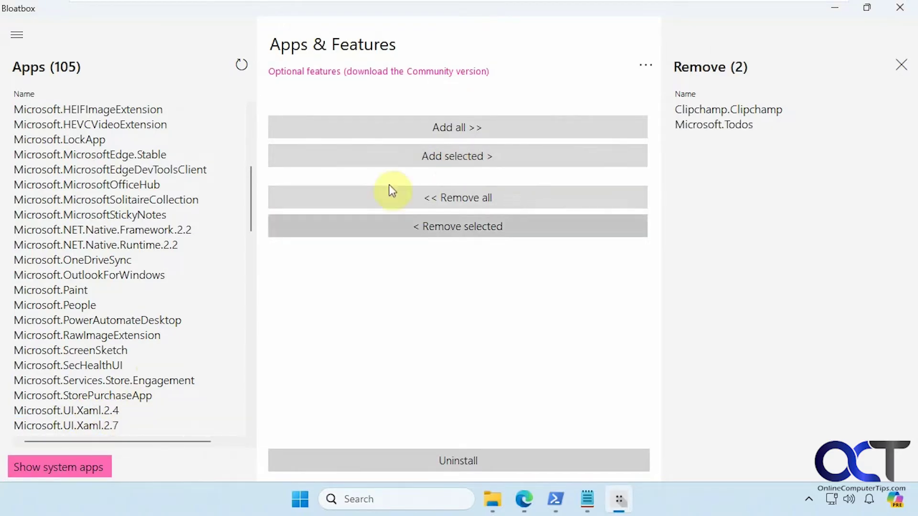
Add Microsoft.WindowsMaps and Microsoft.YourPhone to the Remove list, bringing it to 4 apps
{"action": "left_click_drag", "start_coordinate": [250, 205], "coordinate": [258, 329]}
{"action": "left_click", "coordinate": [173, 336]}
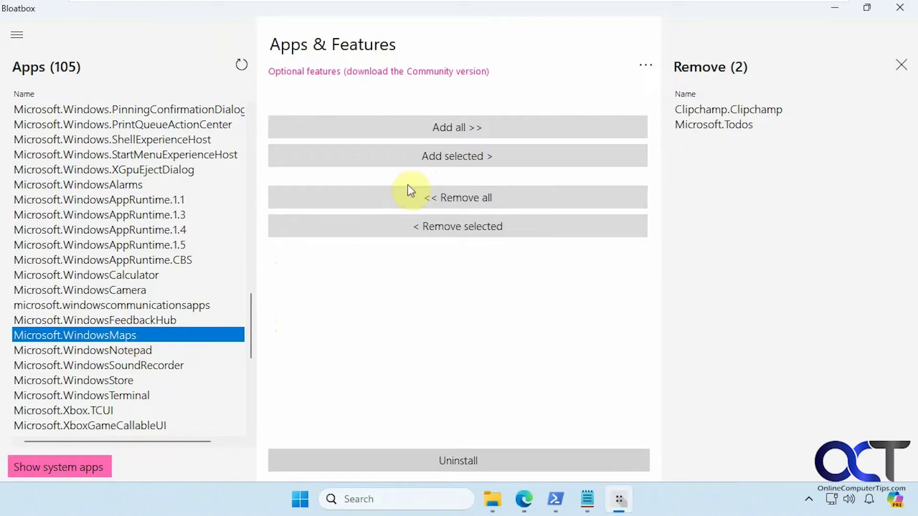
{"action": "left_click", "coordinate": [459, 153]}
{"action": "left_click_drag", "start_coordinate": [252, 337], "coordinate": [250, 356]}
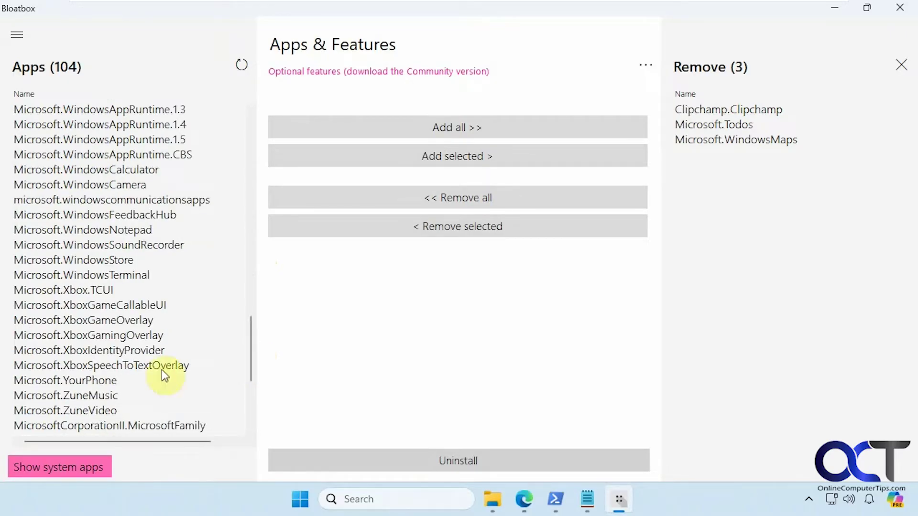
{"action": "left_click", "coordinate": [117, 381]}
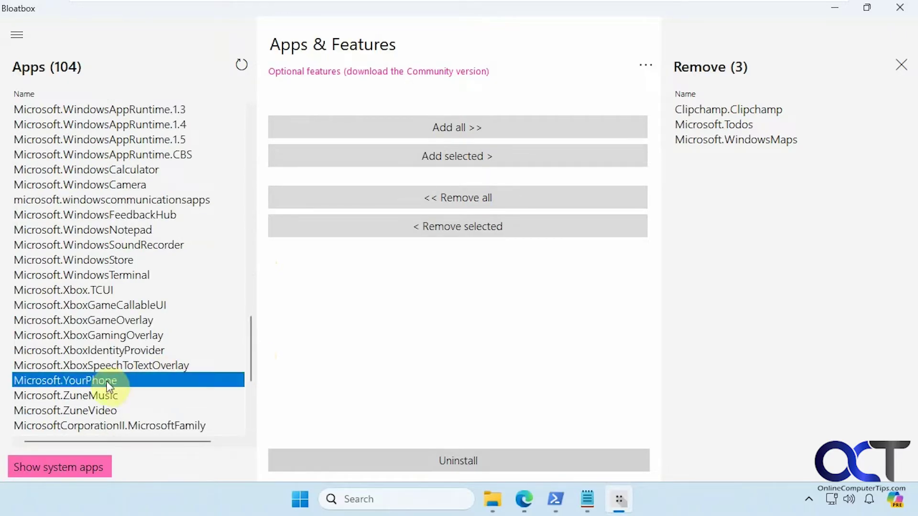
{"action": "left_click", "coordinate": [469, 148]}
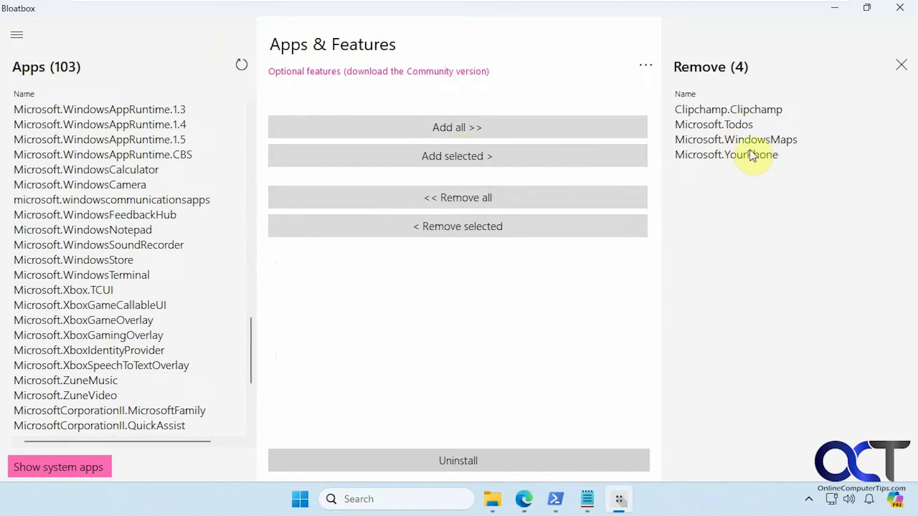
Uninstall Clipchamp, Todos, WindowsMaps and YourPhone from the Remove list
{"action": "left_click", "coordinate": [455, 455]}
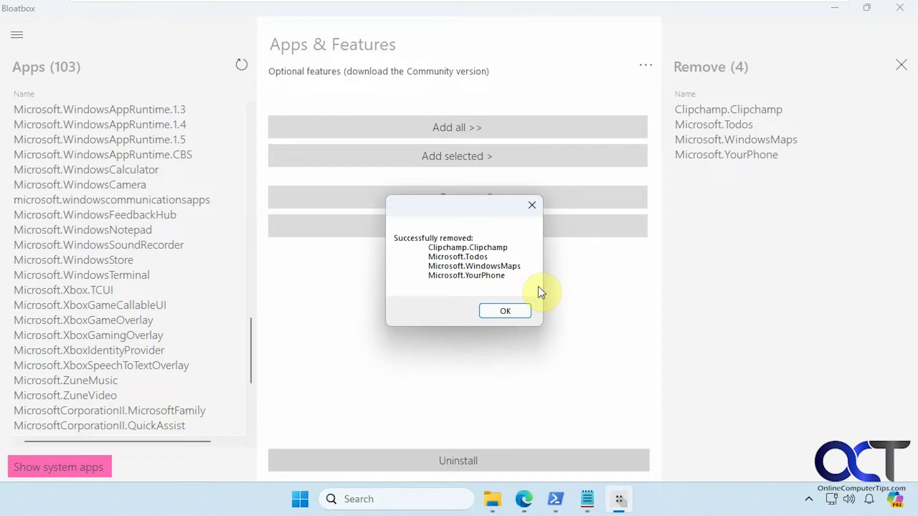
Search Windows for 'clipc' and confirm Clipchamp only opens as a Bing web result
{"action": "left_click", "coordinate": [365, 500]}
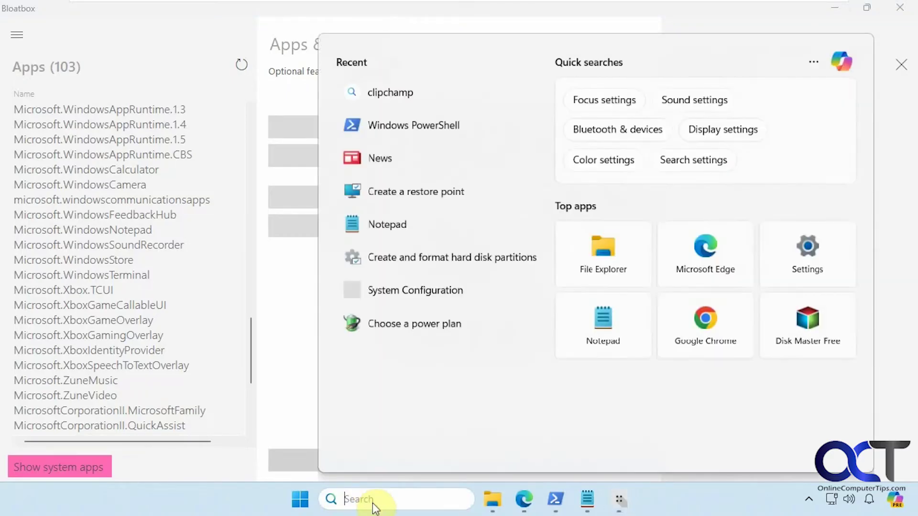
{"action": "type", "text": "clip"}
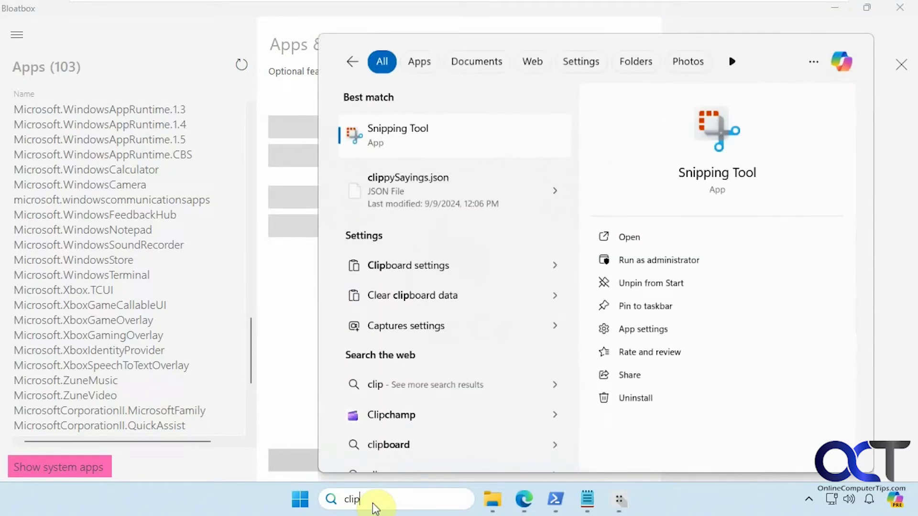
{"action": "type", "text": "c"}
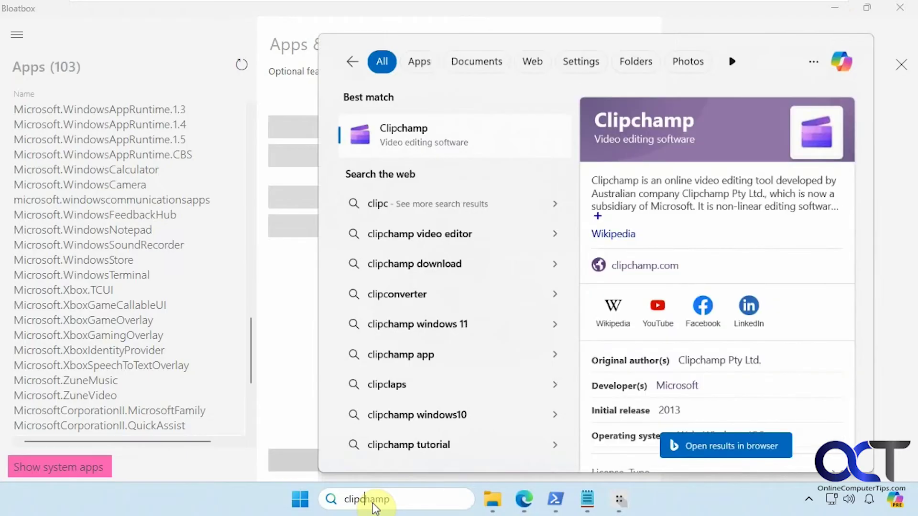
{"action": "left_click", "coordinate": [400, 137]}
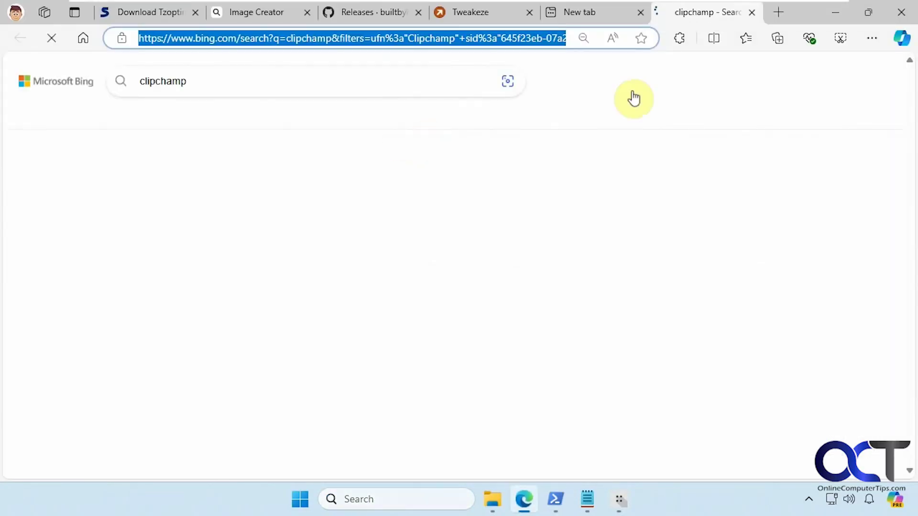
{"action": "left_click", "coordinate": [845, 10]}
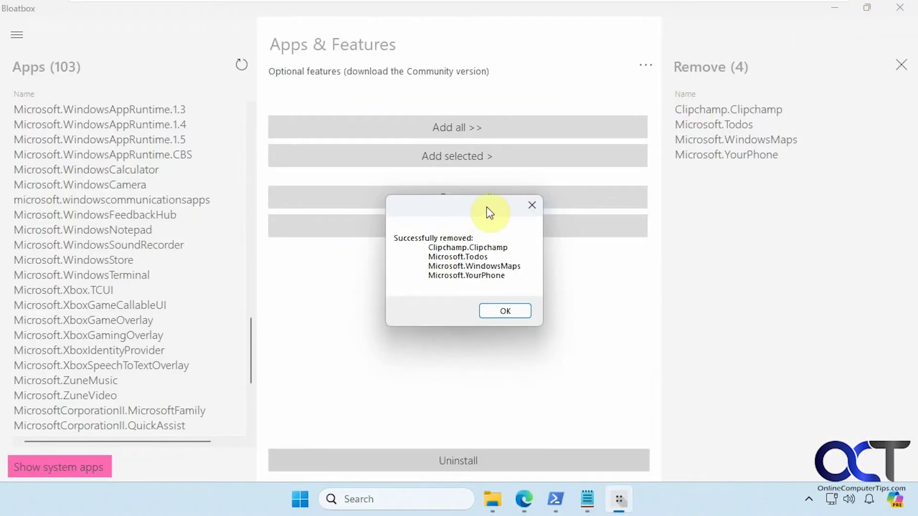
Search Windows for 'todoist', 'maps' and 'your phone', confirming none returns an installed app
{"action": "left_click", "coordinate": [362, 501]}
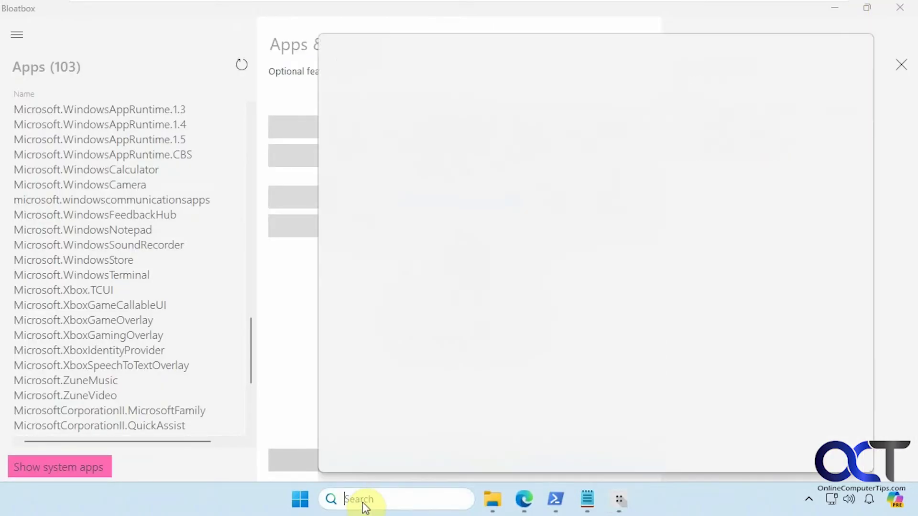
{"action": "type", "text": "todo"}
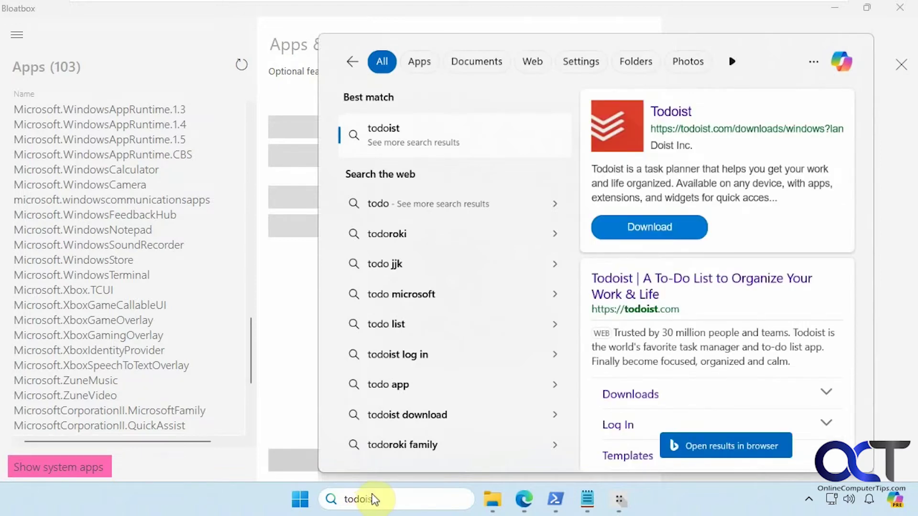
{"action": "type", "text": "ist"}
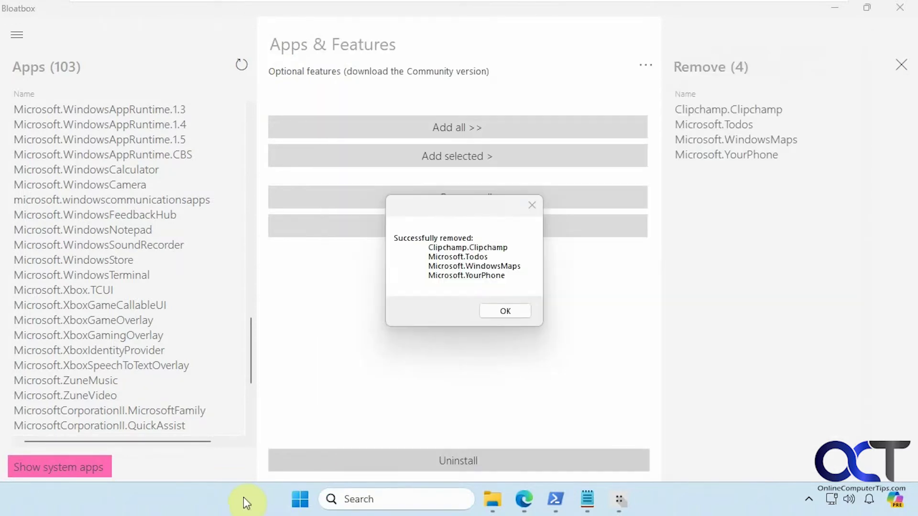
{"action": "left_click", "coordinate": [408, 500]}
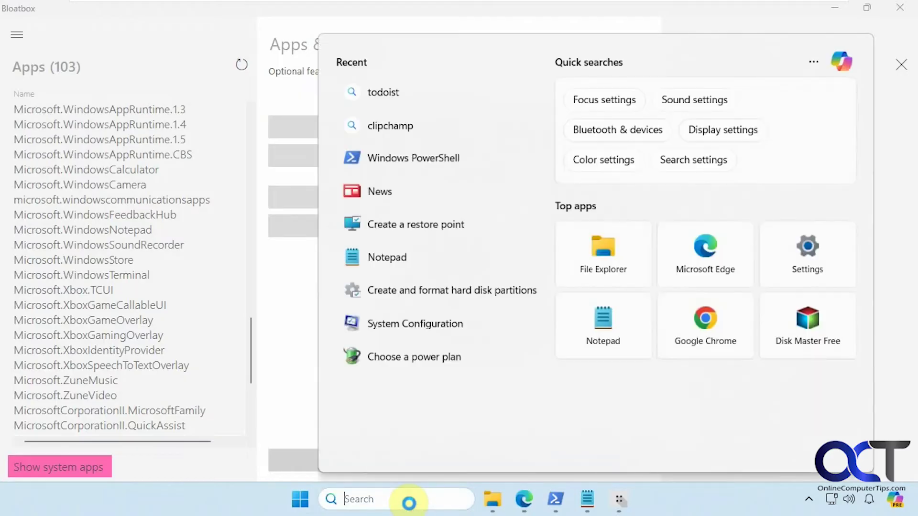
{"action": "type", "text": "maps"}
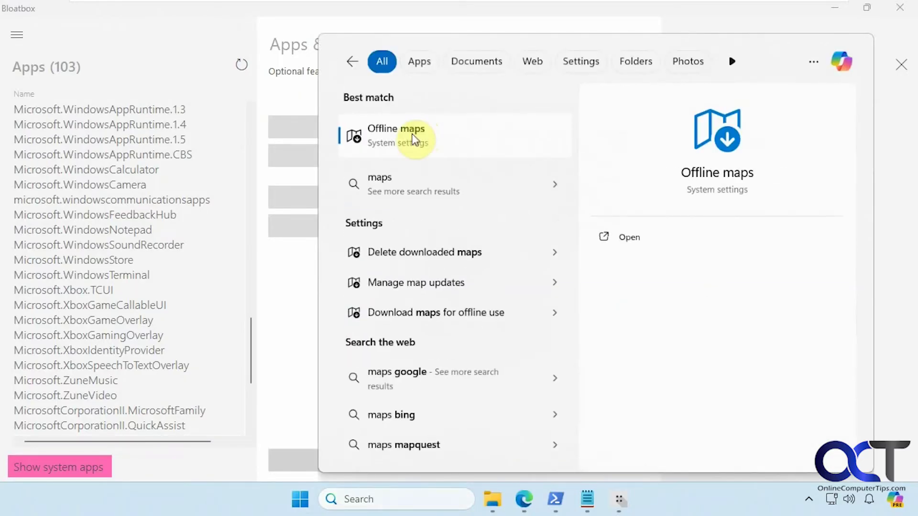
{"action": "left_click", "coordinate": [411, 139]}
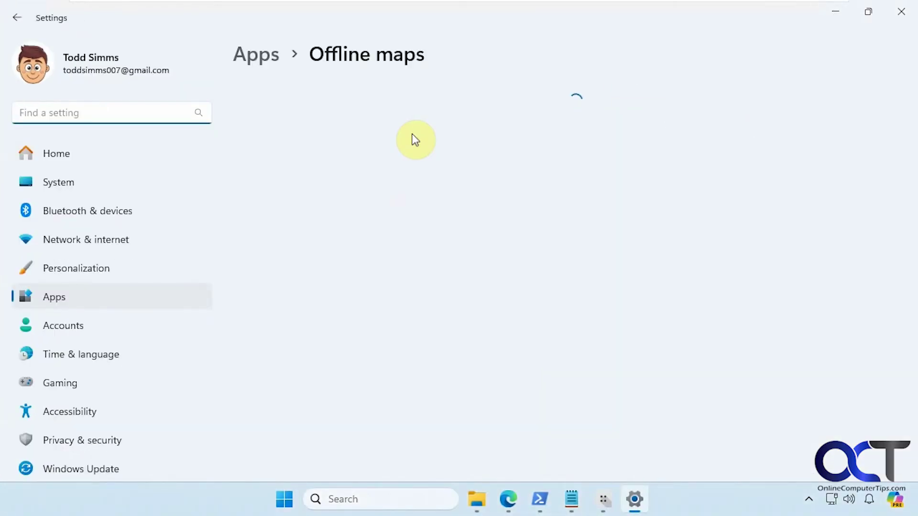
{"action": "left_click", "coordinate": [837, 12]}
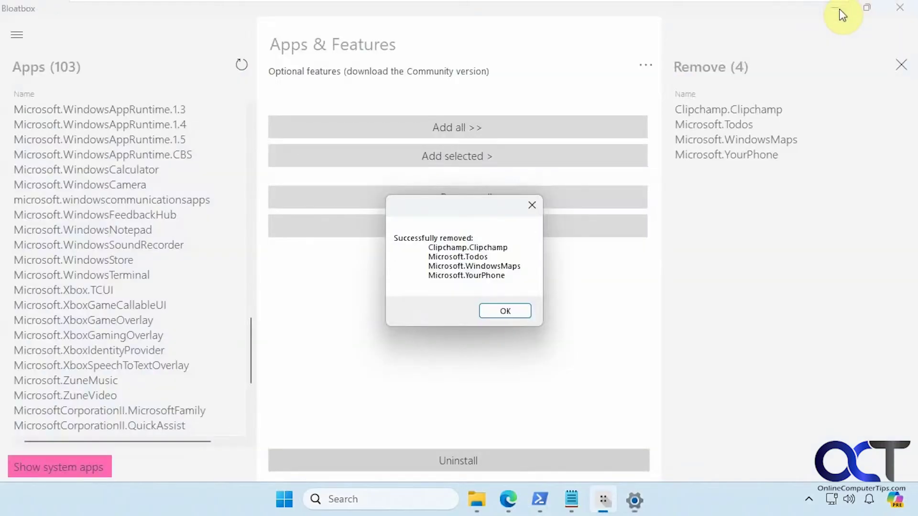
{"action": "left_click", "coordinate": [384, 499]}
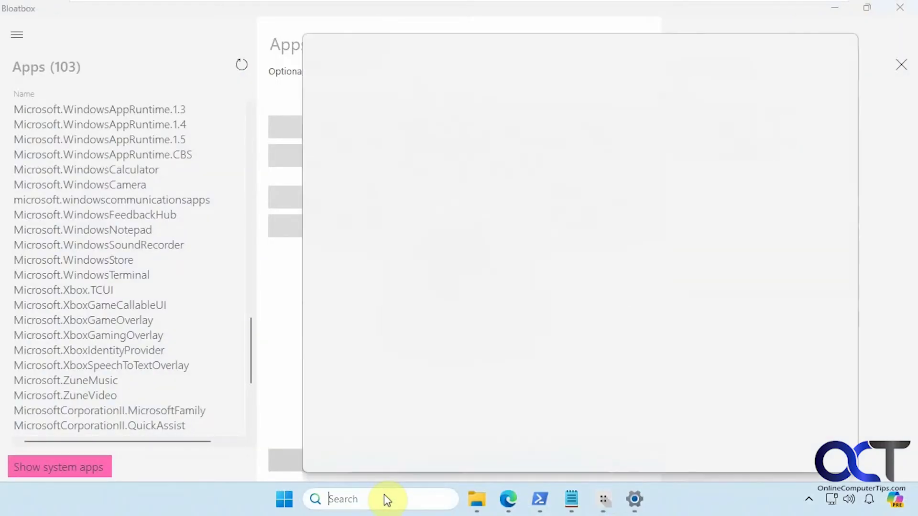
{"action": "type", "text": "your phone"}
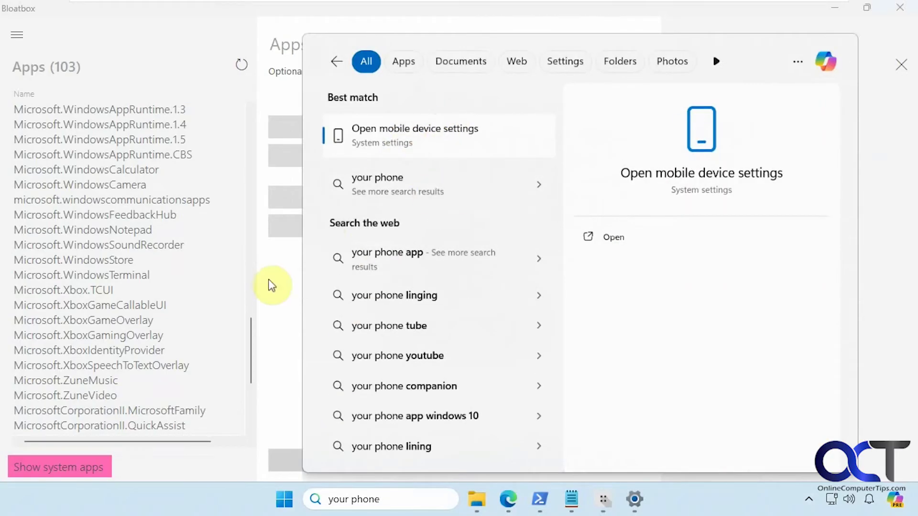
Dismiss the removal confirmation and queue 38 recommended bloatware apps, leaving 84 in Apps
{"action": "left_click", "coordinate": [272, 285]}
{"action": "left_click", "coordinate": [500, 312]}
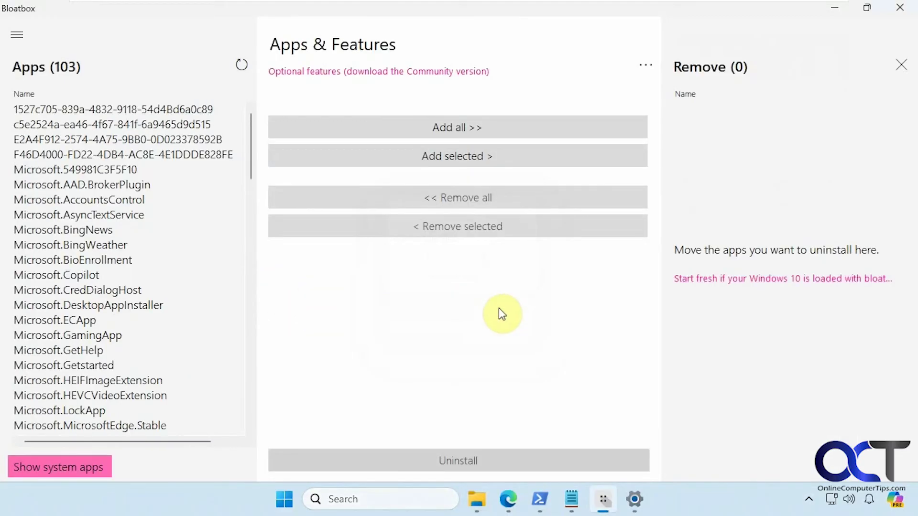
{"action": "left_click", "coordinate": [757, 281]}
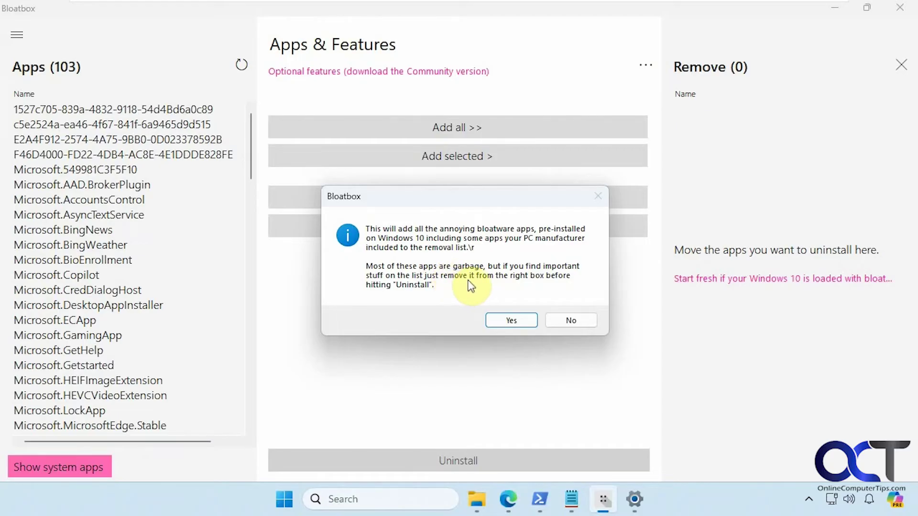
{"action": "left_click", "coordinate": [512, 318]}
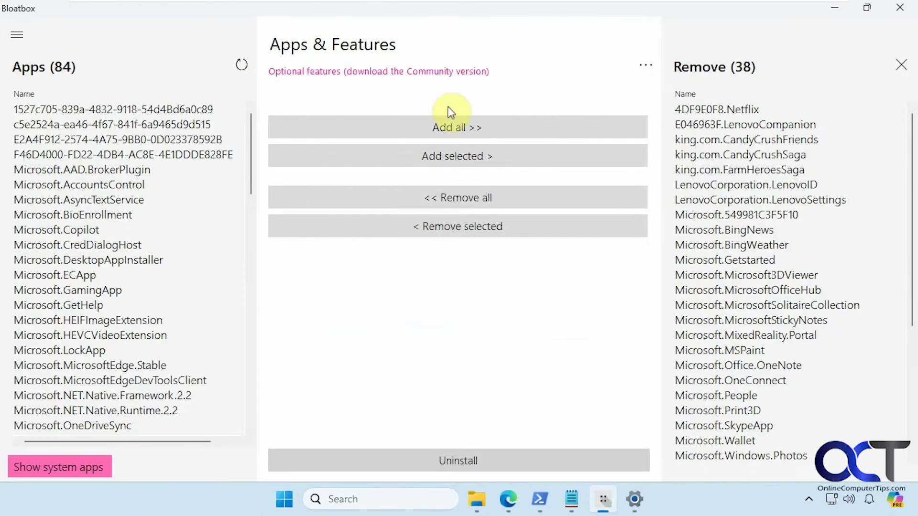
Decline the optional Community debloater download and bring up the bloatbox folder in File Explorer
{"action": "left_click", "coordinate": [381, 77]}
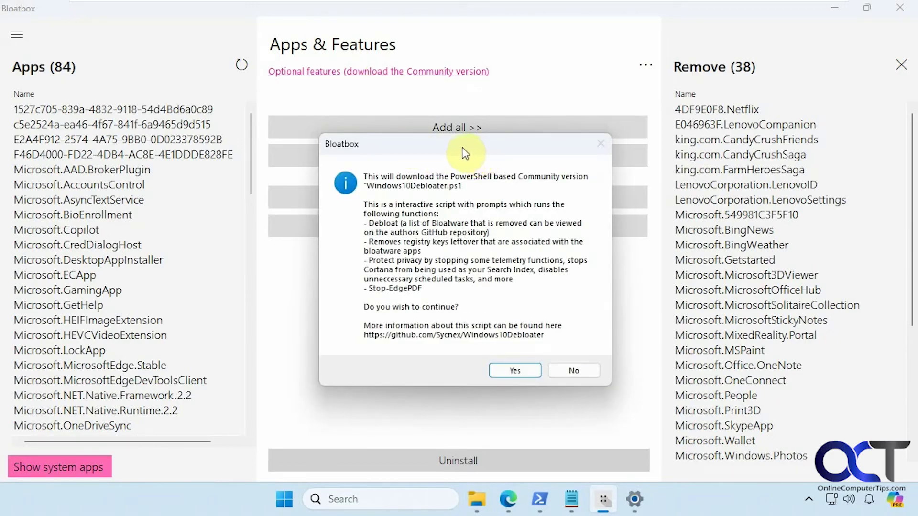
{"action": "left_click", "coordinate": [570, 369]}
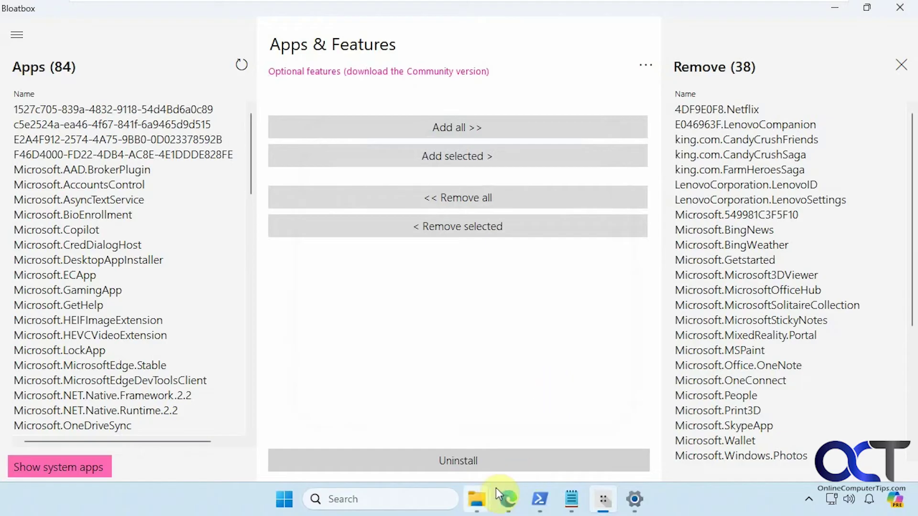
{"action": "left_click", "coordinate": [476, 502]}
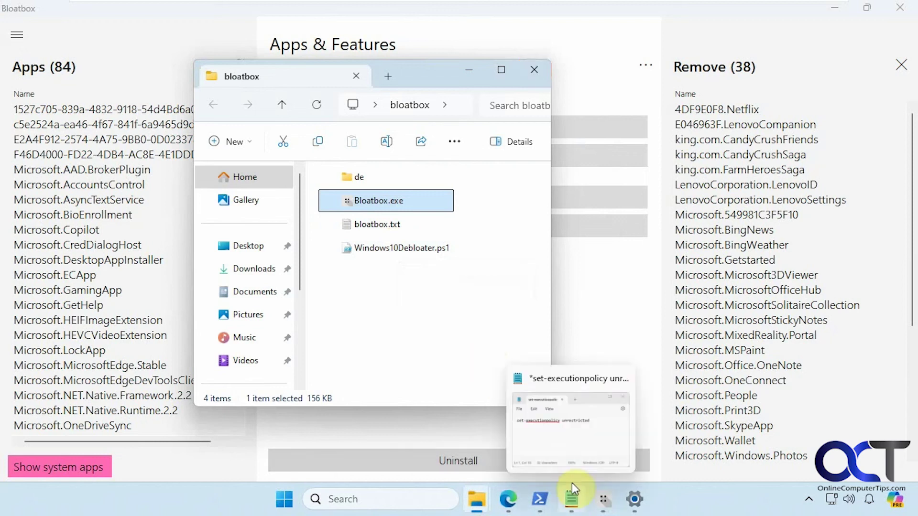
Review the set-executionpolicy unrestricted command in the Notepad note
{"action": "left_click", "coordinate": [574, 502]}
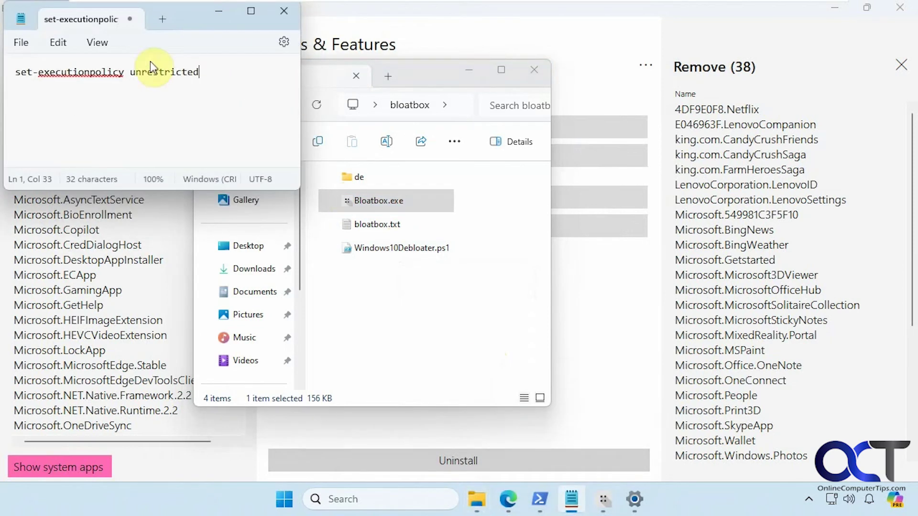
{"action": "left_click_drag", "start_coordinate": [199, 72], "coordinate": [17, 68]}
{"action": "left_click", "coordinate": [110, 99]}
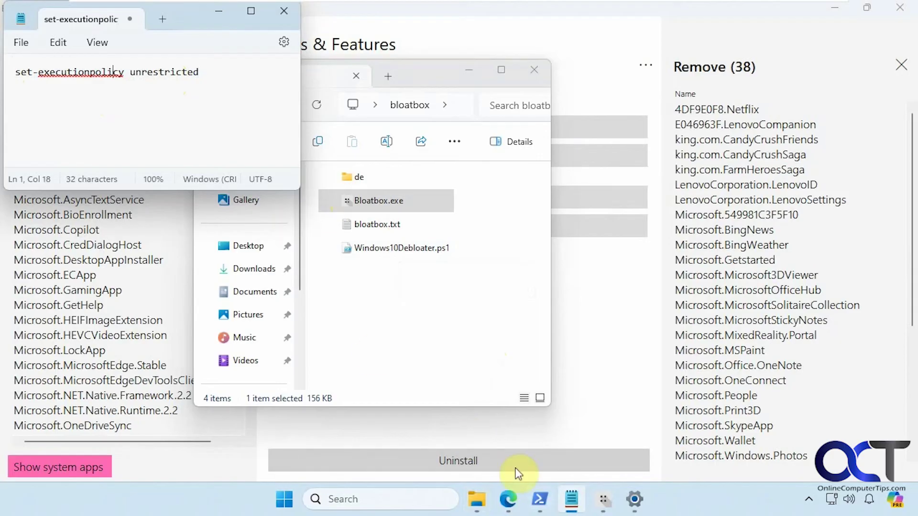
Run .\Windows10Debloater.ps1 in admin PowerShell, cancel its Debloat/Revert prompt, and return to Bloatbox
{"action": "left_click", "coordinate": [539, 499]}
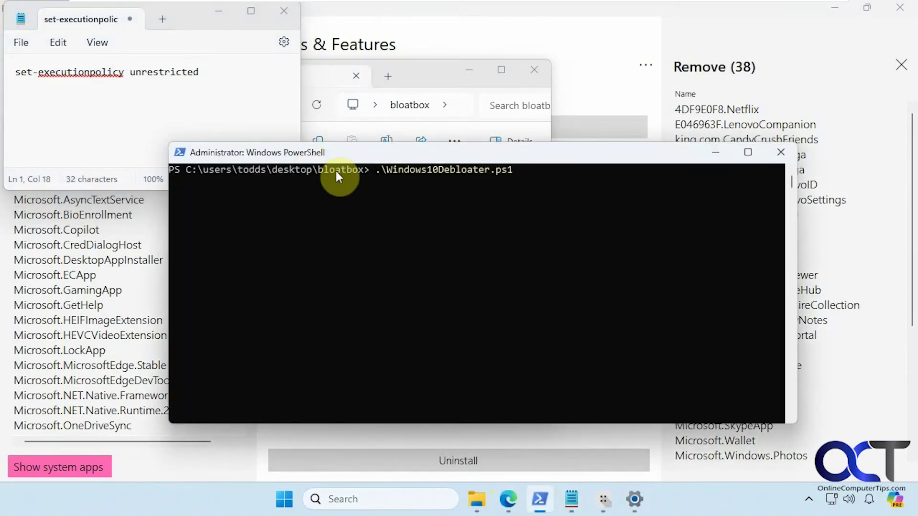
{"action": "left_click_drag", "start_coordinate": [491, 152], "coordinate": [583, 203]}
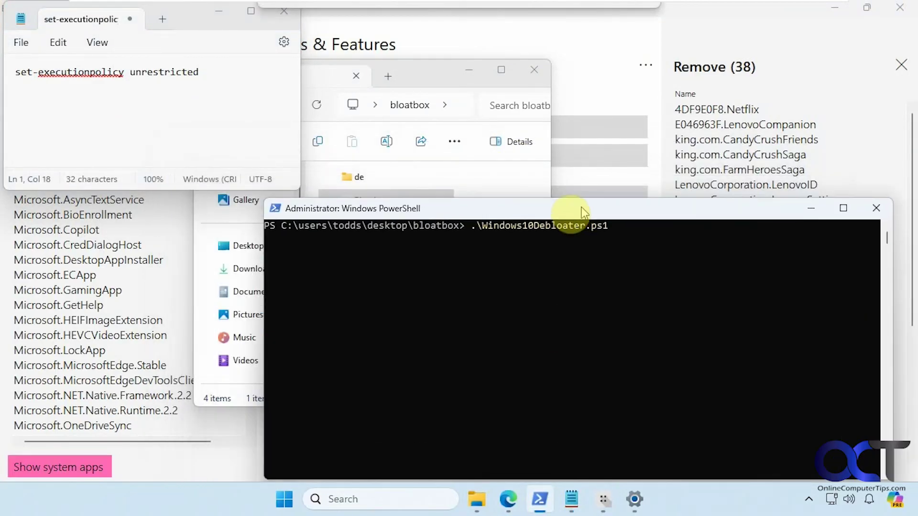
{"action": "left_click_drag", "start_coordinate": [417, 209], "coordinate": [404, 172]}
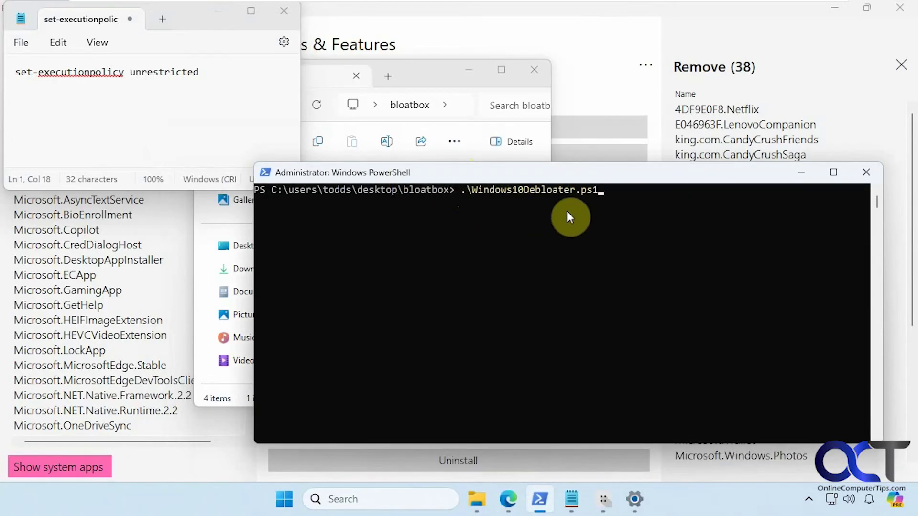
{"action": "key", "text": "Return"}
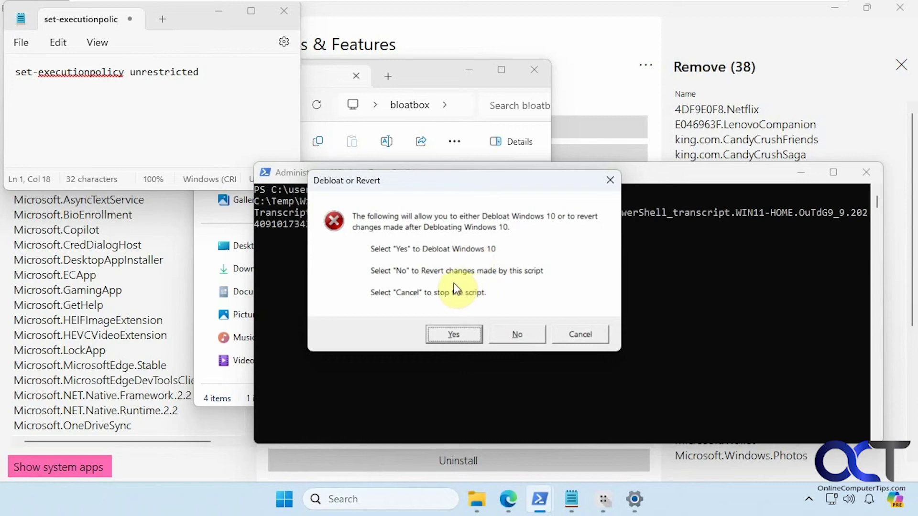
{"action": "left_click", "coordinate": [593, 332]}
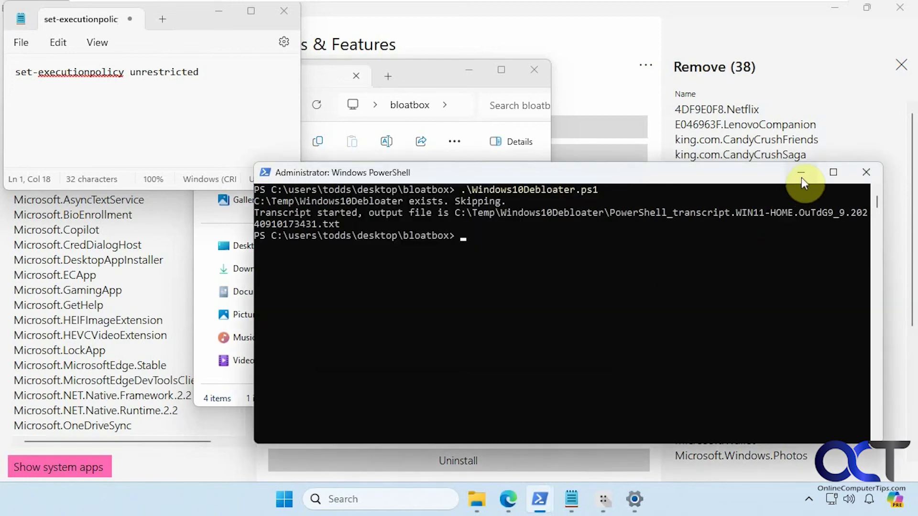
{"action": "left_click", "coordinate": [801, 173]}
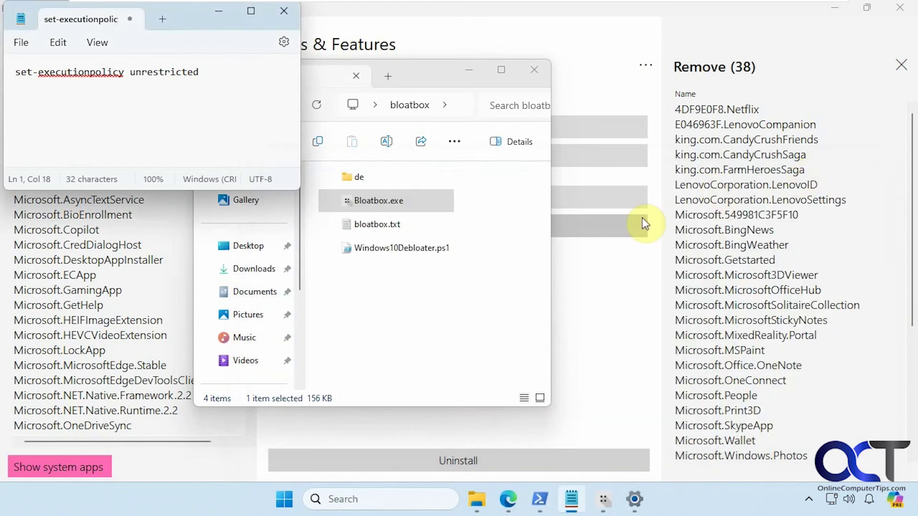
{"action": "left_click", "coordinate": [596, 221]}
{"action": "left_click", "coordinate": [442, 75]}
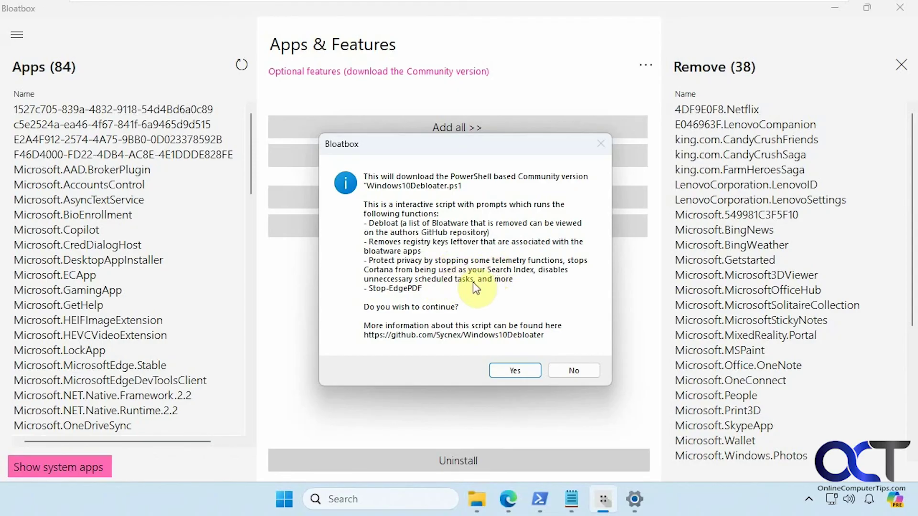
{"action": "left_click", "coordinate": [575, 371]}
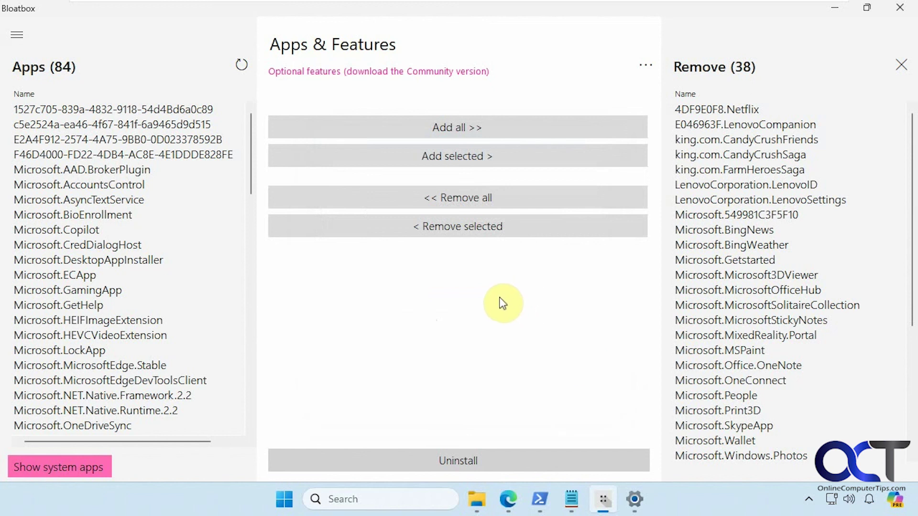